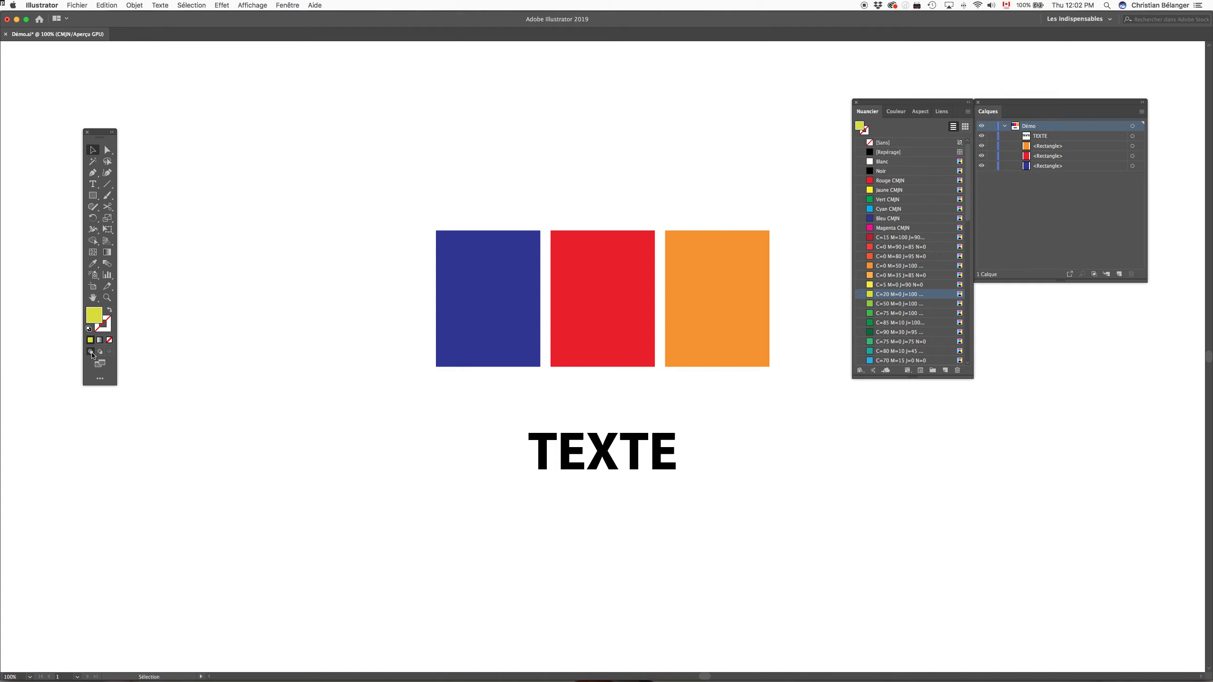
# - Draw a rectangle in the current yellow-green fill and a second one overlapping it, filled with C=0 M=35 J=85 N=0
pyautogui.press('m')
pyautogui.moveTo(201, 304); pyautogui.dragTo(360, 458)
pyautogui.keyDown('super'); pyautogui.click(391, 450); pyautogui.keyUp('super')
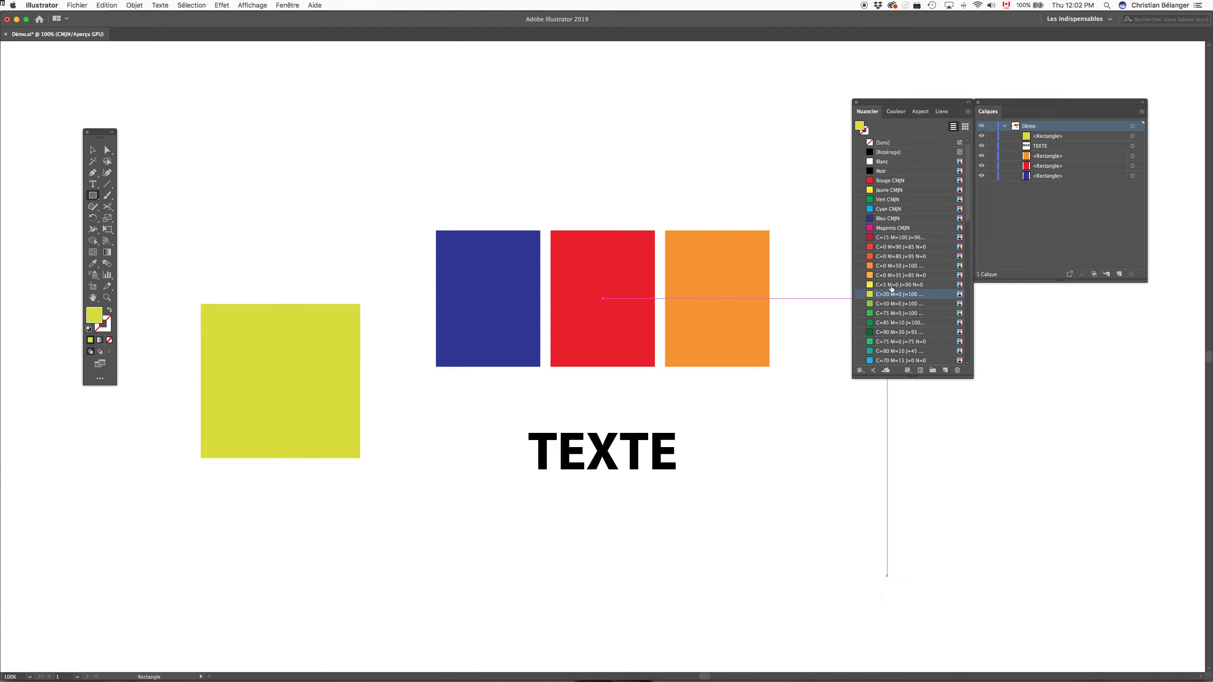
pyautogui.click(895, 274)
pyautogui.moveTo(285, 239); pyautogui.dragTo(407, 347)
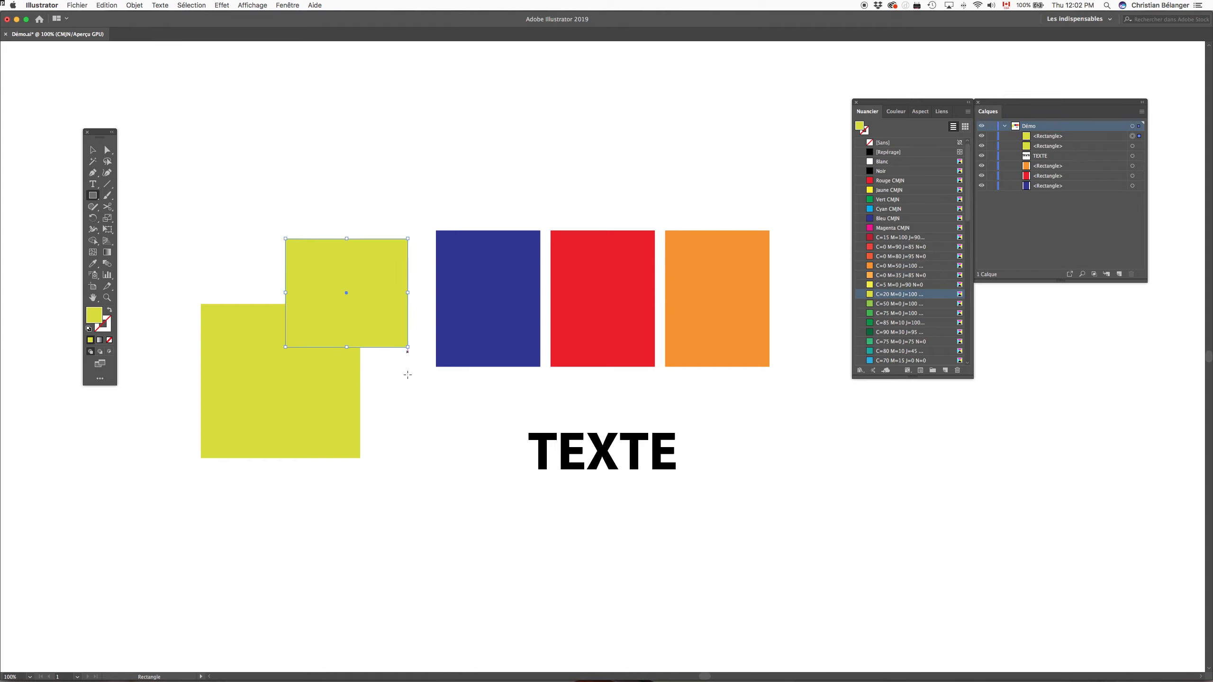
pyautogui.click(889, 276)
pyautogui.keyDown('super'); pyautogui.click(414, 425); pyautogui.keyUp('super')
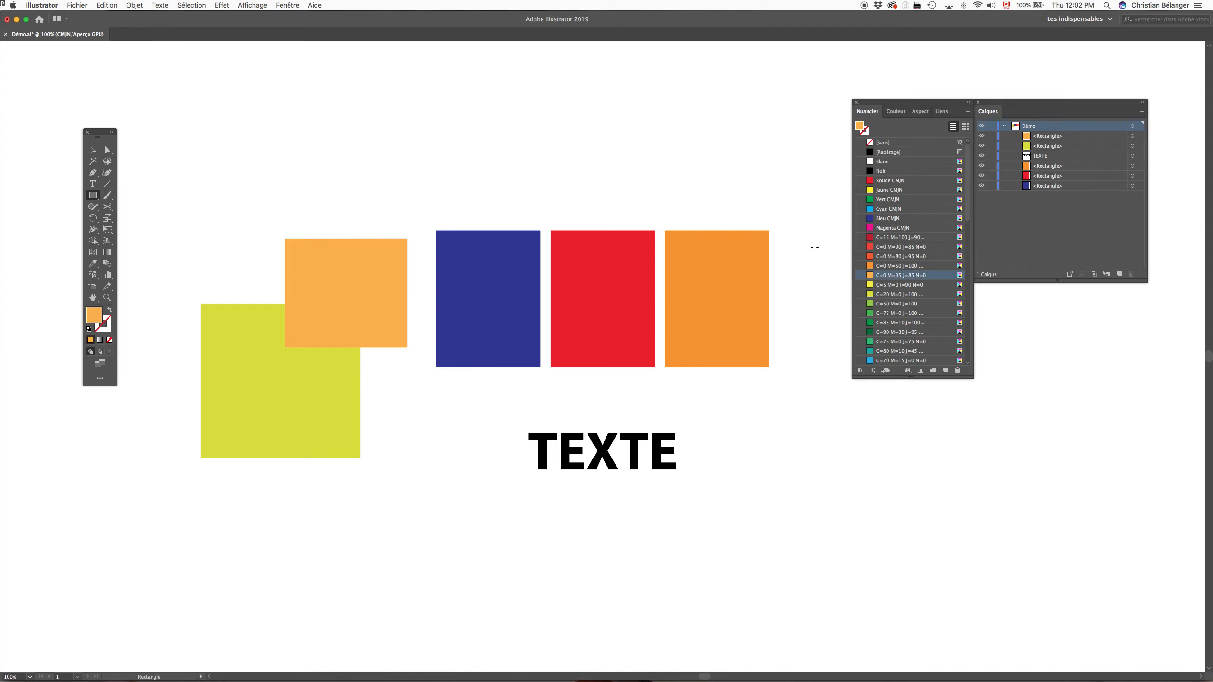
# - Draw a tall third rectangle over the first two and fill it with C=0 M=90 J=85 N=0
pyautogui.moveTo(221, 196); pyautogui.dragTo(319, 385)
pyautogui.click(891, 247)
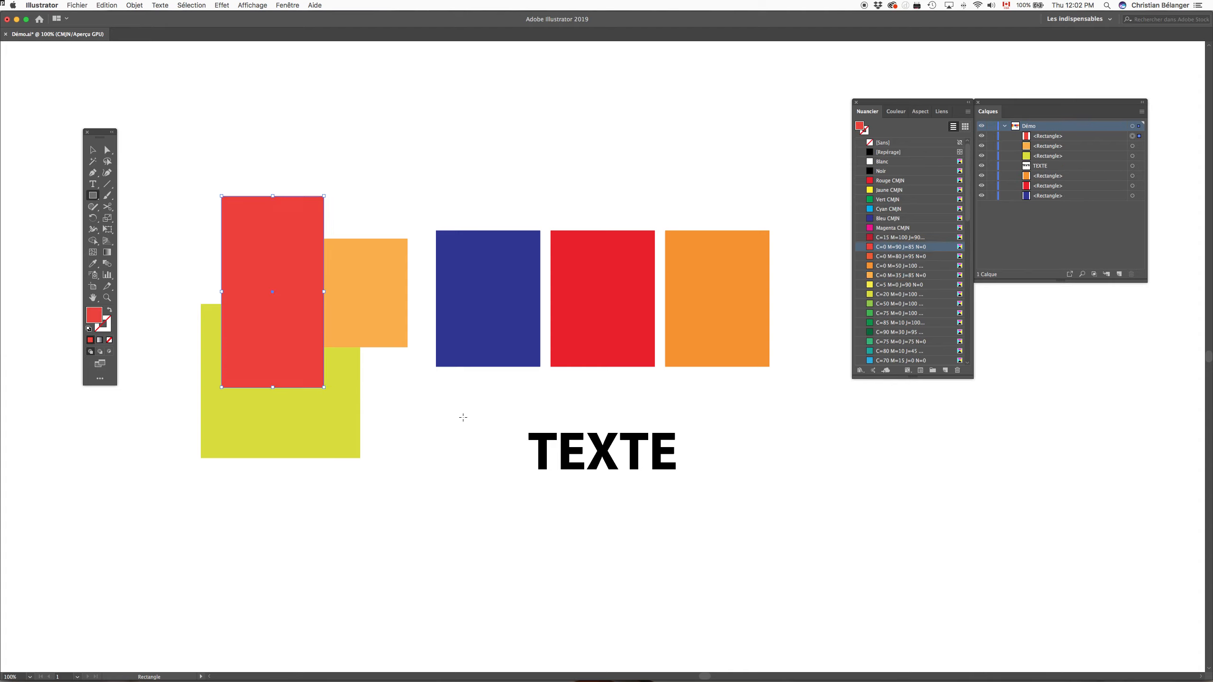
pyautogui.keyDown('super'); pyautogui.click(411, 425); pyautogui.keyUp('super')
# - Delete the three newly drawn overlapping rectangles
pyautogui.press('v')
pyautogui.moveTo(246, 165); pyautogui.dragTo(354, 500)
pyautogui.press('Delete')
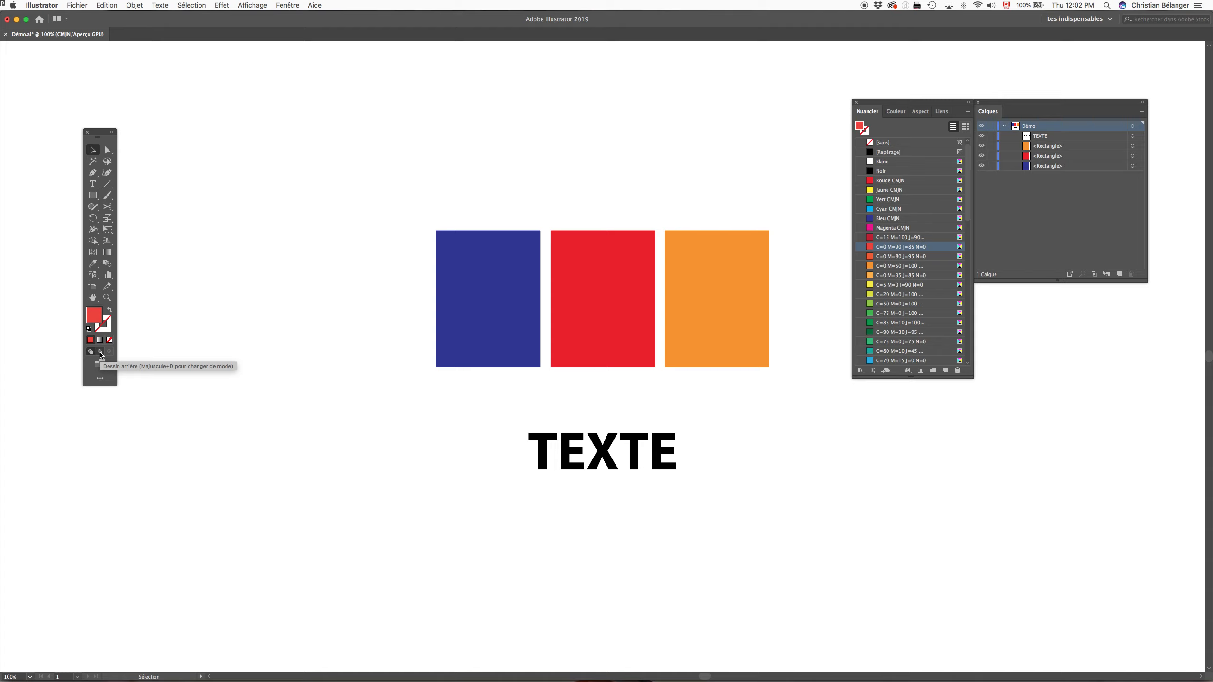
# - Switch to Draw Behind mode and draw a green C=50 M=0 J=100 rectangle beside the blue one
pyautogui.click(101, 352)
pyautogui.click(873, 304)
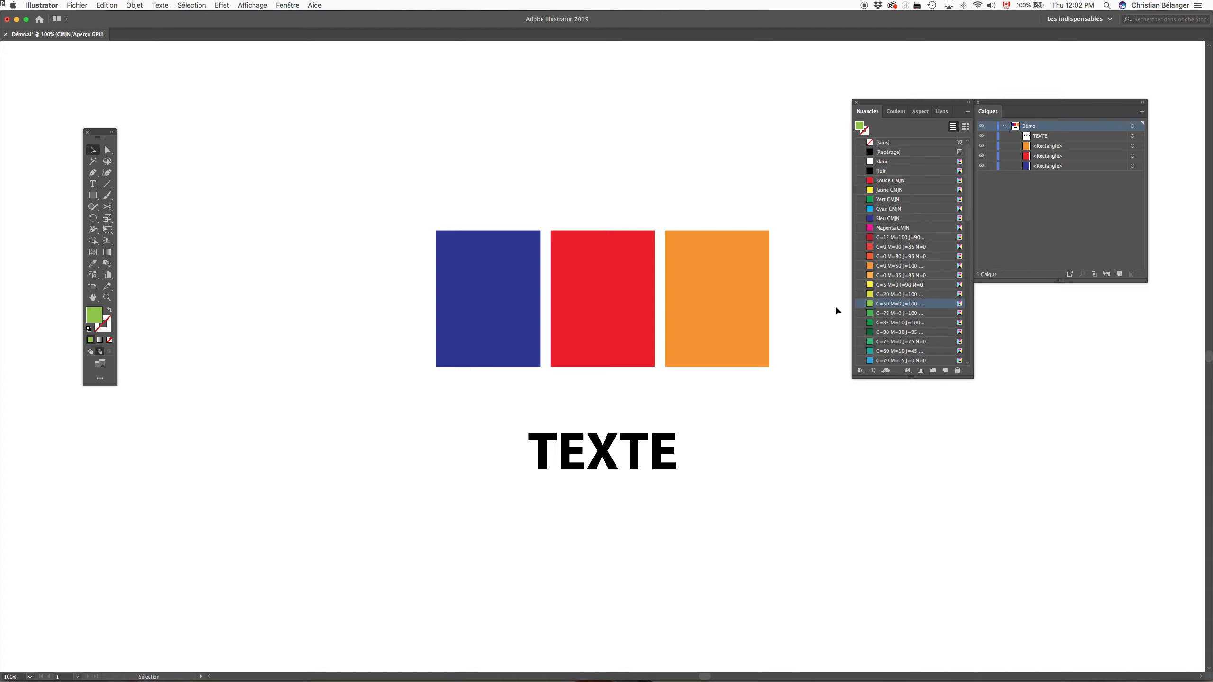
pyautogui.press('m')
pyautogui.moveTo(211, 272); pyautogui.dragTo(381, 440)
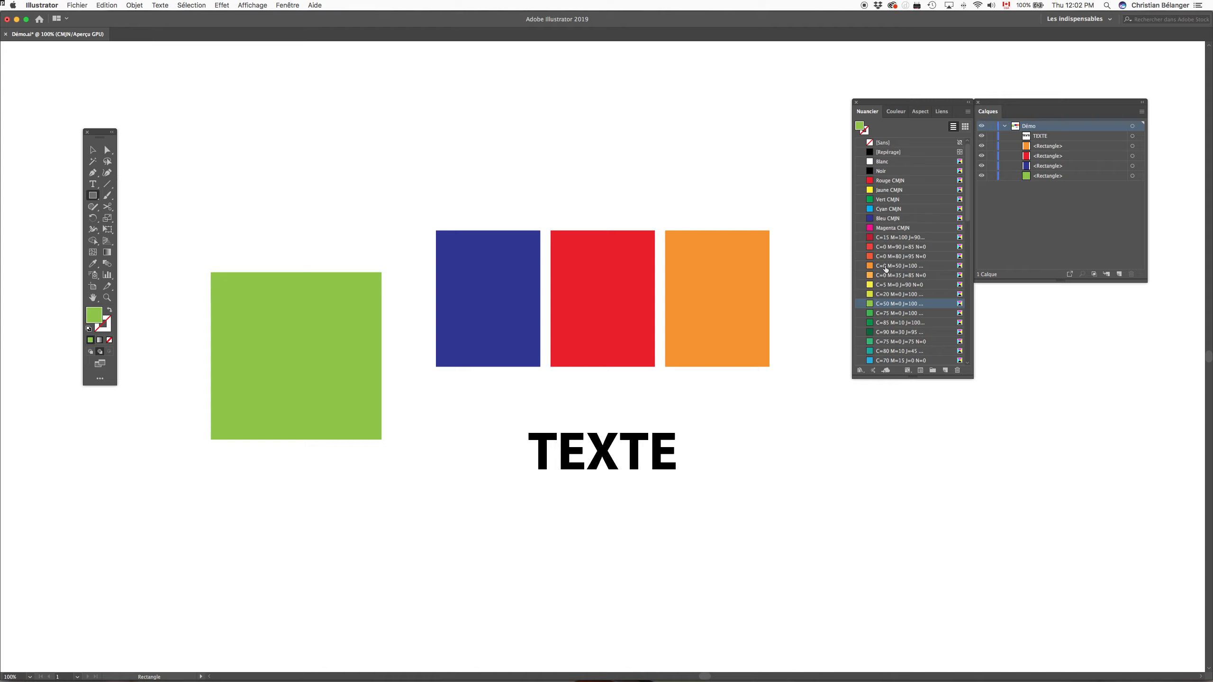
# - Draw two more rectangles behind the green one, one in orange C=0 M=50 J=100 and one in red C=0 M=90 J=85 N=0
pyautogui.click(883, 266)
pyautogui.moveTo(262, 209); pyautogui.dragTo(343, 350)
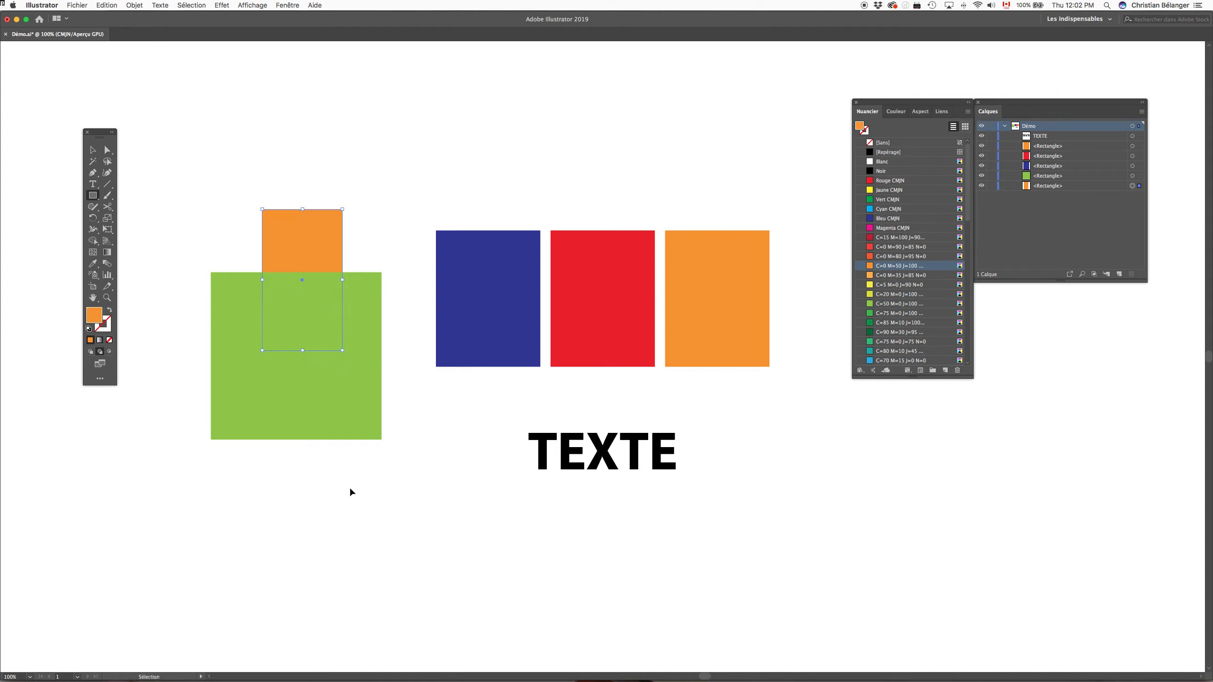
pyautogui.press('super+shift+a')
pyautogui.click(871, 247)
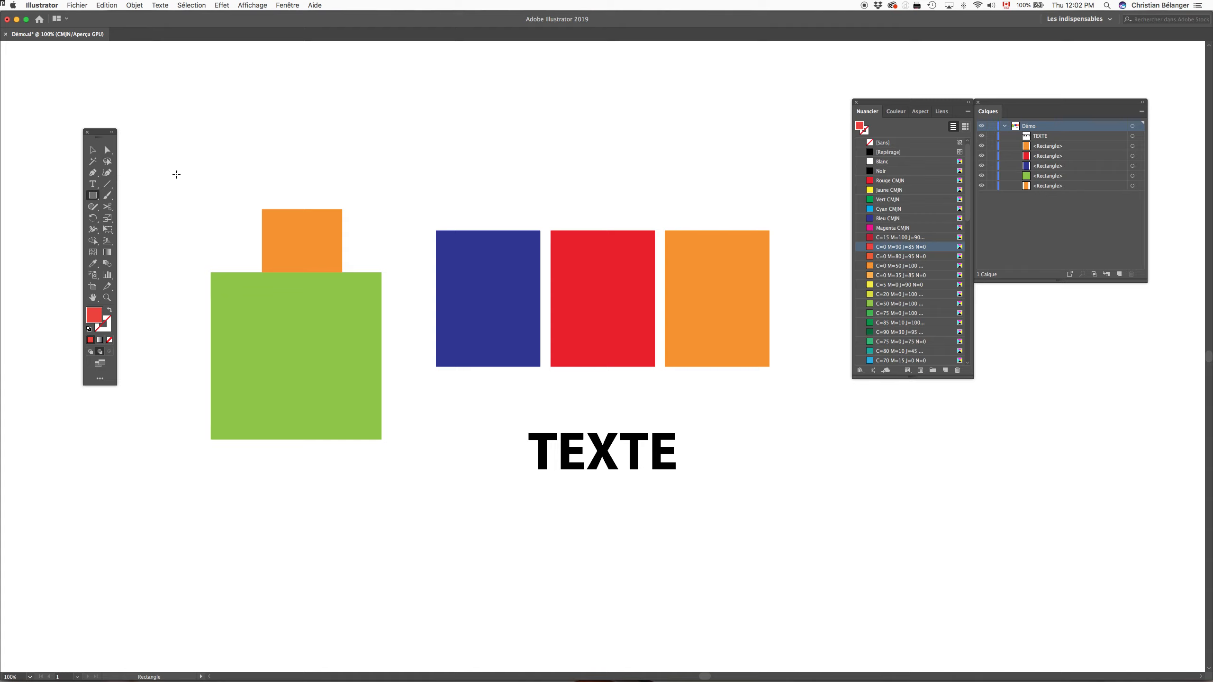
pyautogui.moveTo(176, 172); pyautogui.dragTo(309, 345)
pyautogui.press('super+shift+a')
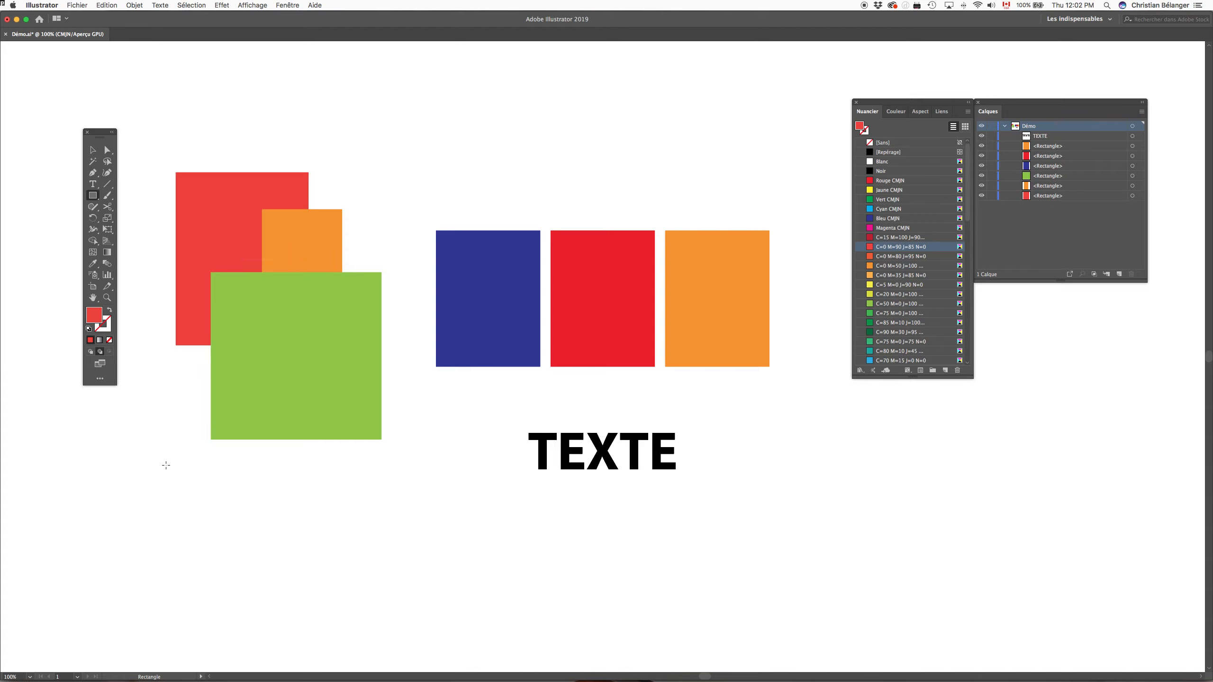
# - Delete the green, orange and red rectangles drawn in Draw Behind mode
pyautogui.press('v')
pyautogui.moveTo(187, 474); pyautogui.dragTo(343, 144)
pyautogui.moveTo(343, 148); pyautogui.dragTo(341, 148)
pyautogui.press('Delete')
# - Cut the original red rectangle and paste it at the back, positioned so that it overlaps the blue rectangle
pyautogui.moveTo(586, 343); pyautogui.dragTo(540, 295)
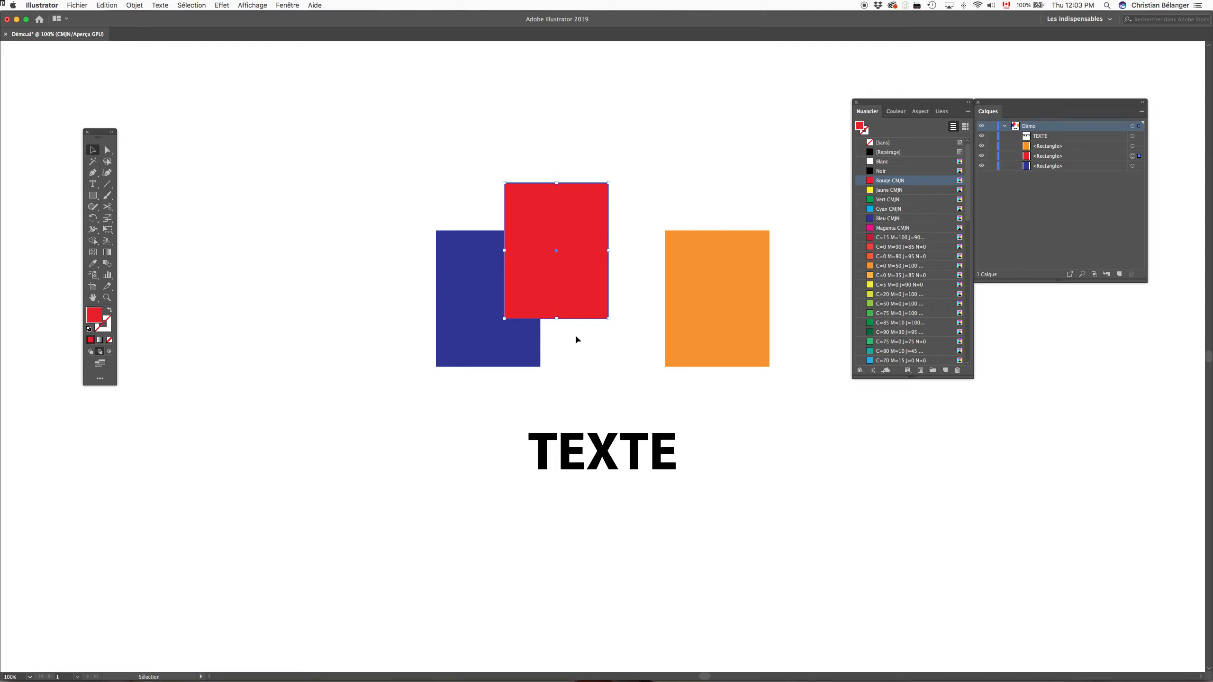
pyautogui.press('Delete')
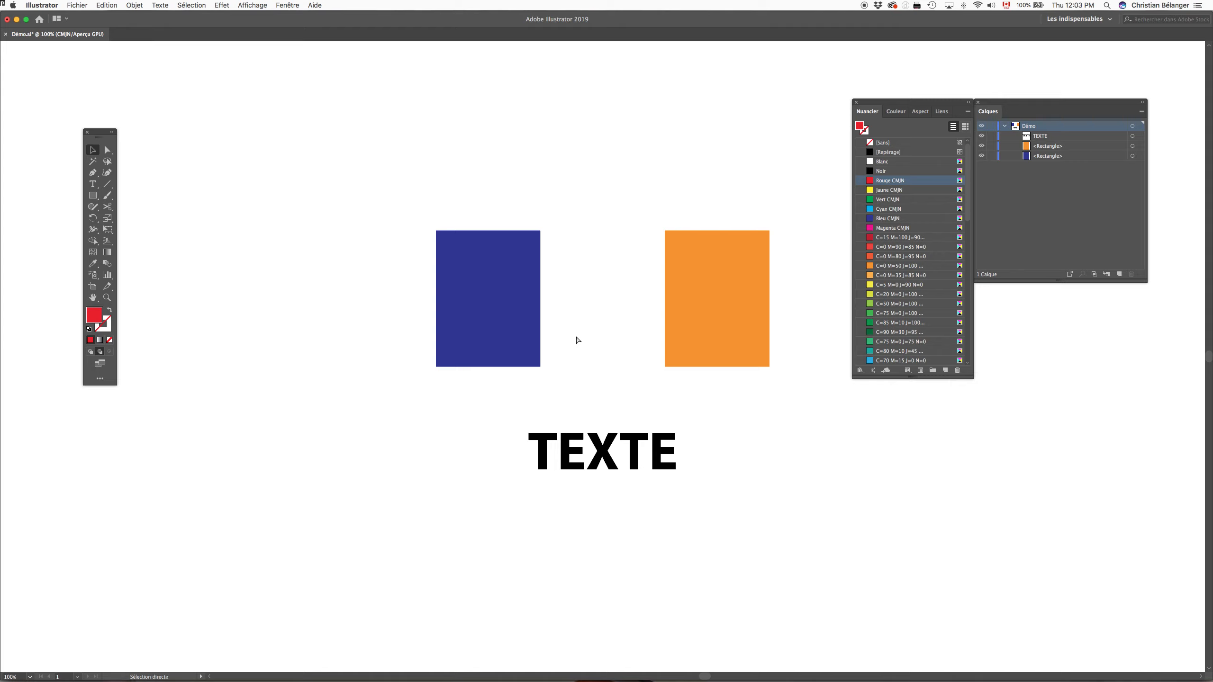
pyautogui.press('super+z')
pyautogui.moveTo(606, 372); pyautogui.dragTo(566, 338)
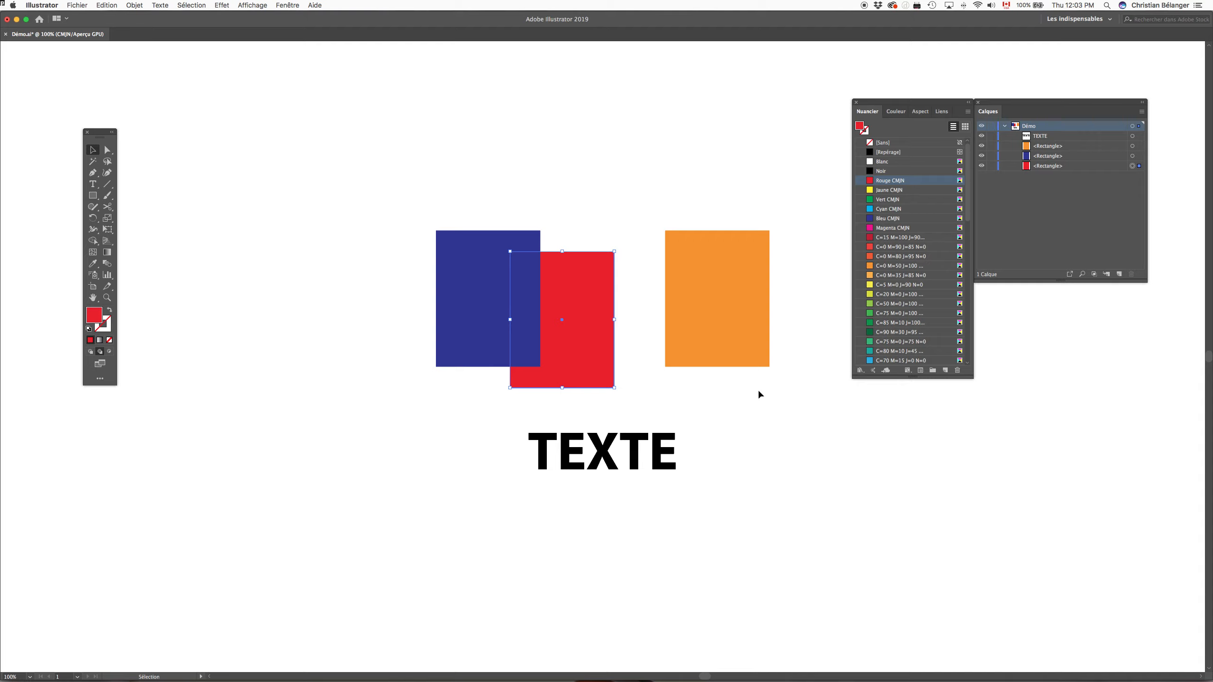
# - Cut the original orange rectangle and paste it at the back, positioned partly under the blue and red ones
pyautogui.moveTo(769, 366); pyautogui.dragTo(671, 305)
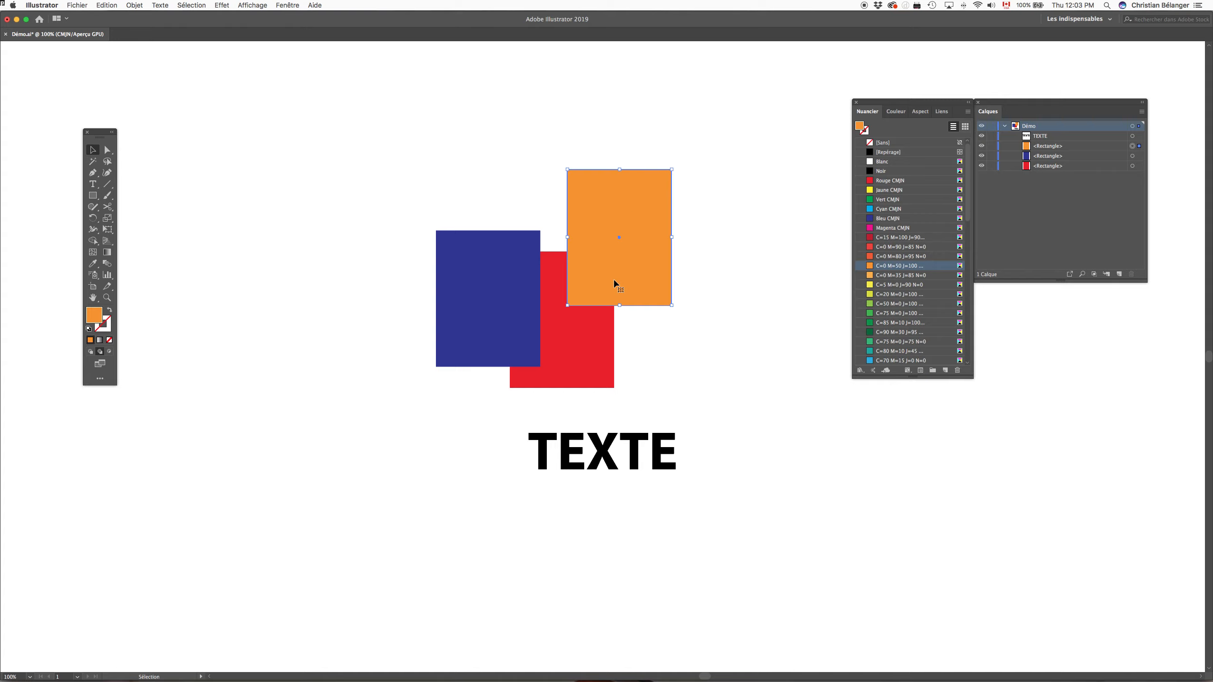
pyautogui.moveTo(615, 284); pyautogui.dragTo(526, 282)
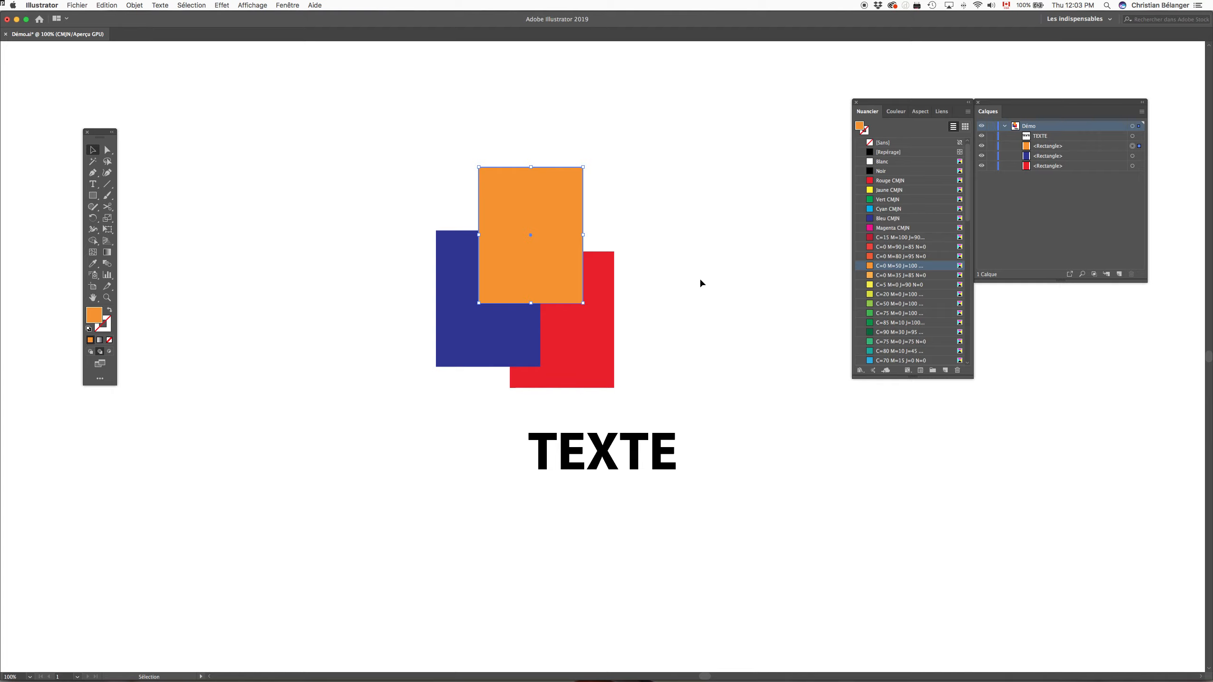
pyautogui.press('a')
pyautogui.press('Delete')
pyautogui.press('super+z')
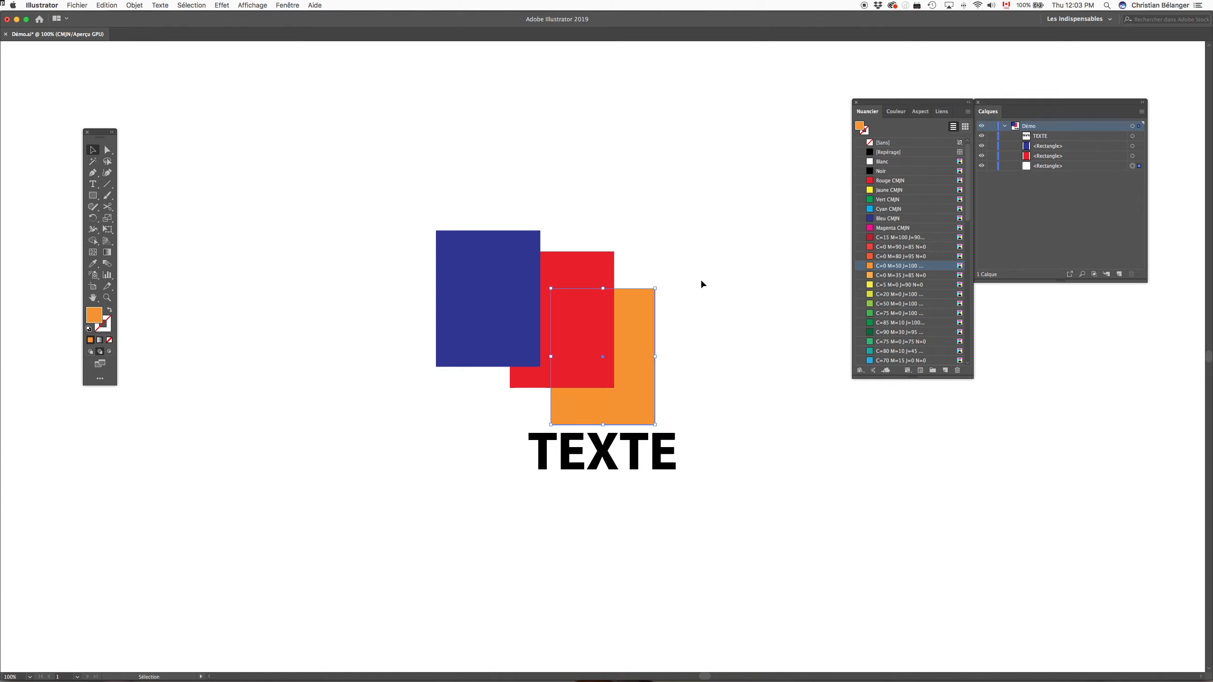
pyautogui.moveTo(628, 356); pyautogui.dragTo(548, 229)
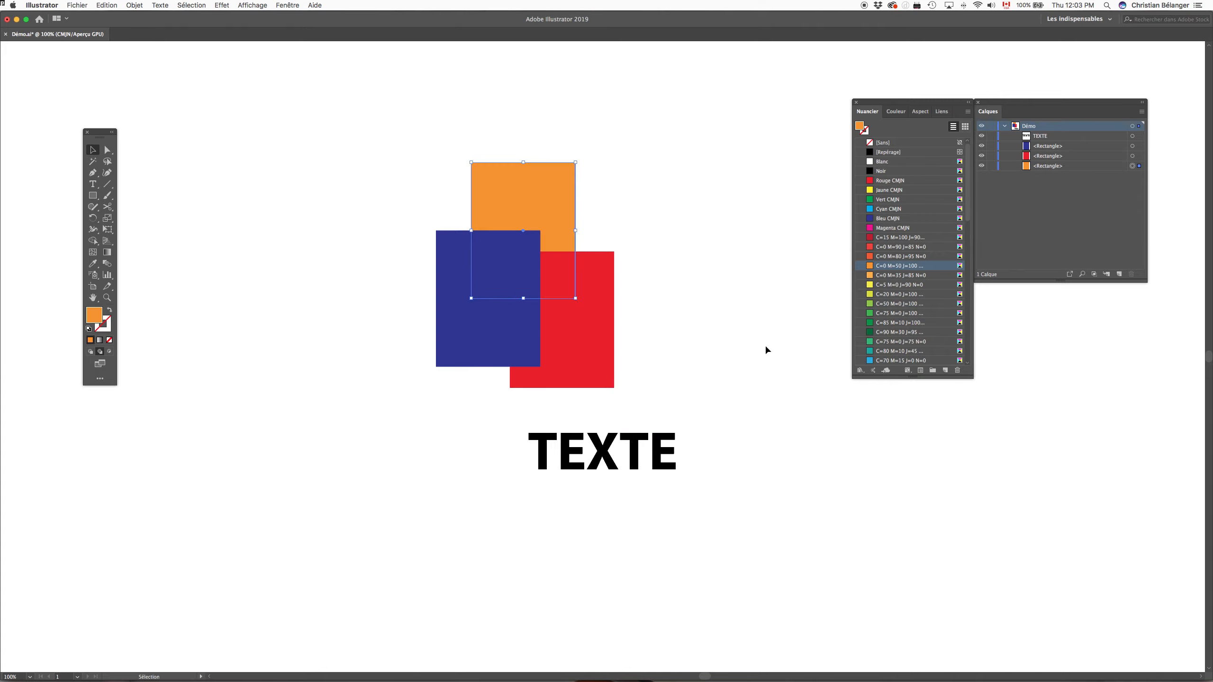
# - Move the orange and blue rectangles apart so that neither overlaps the red one
pyautogui.click(315, 405)
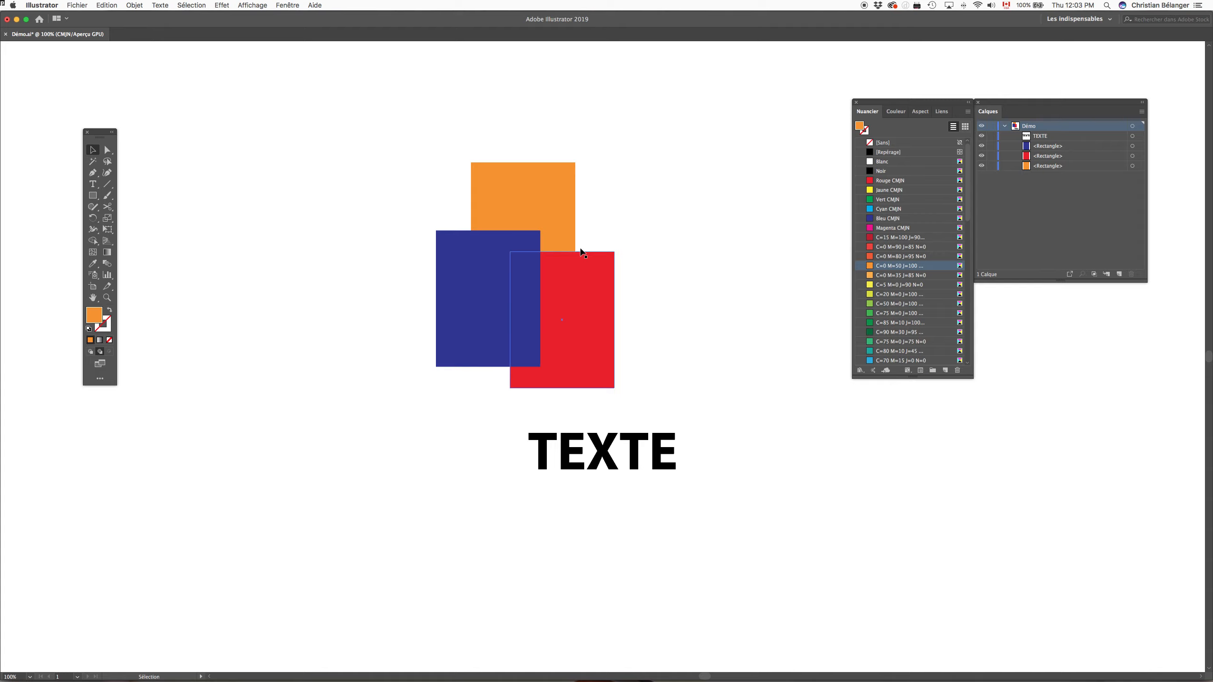
pyautogui.moveTo(561, 211); pyautogui.dragTo(726, 259)
pyautogui.moveTo(497, 286); pyautogui.dragTo(425, 270)
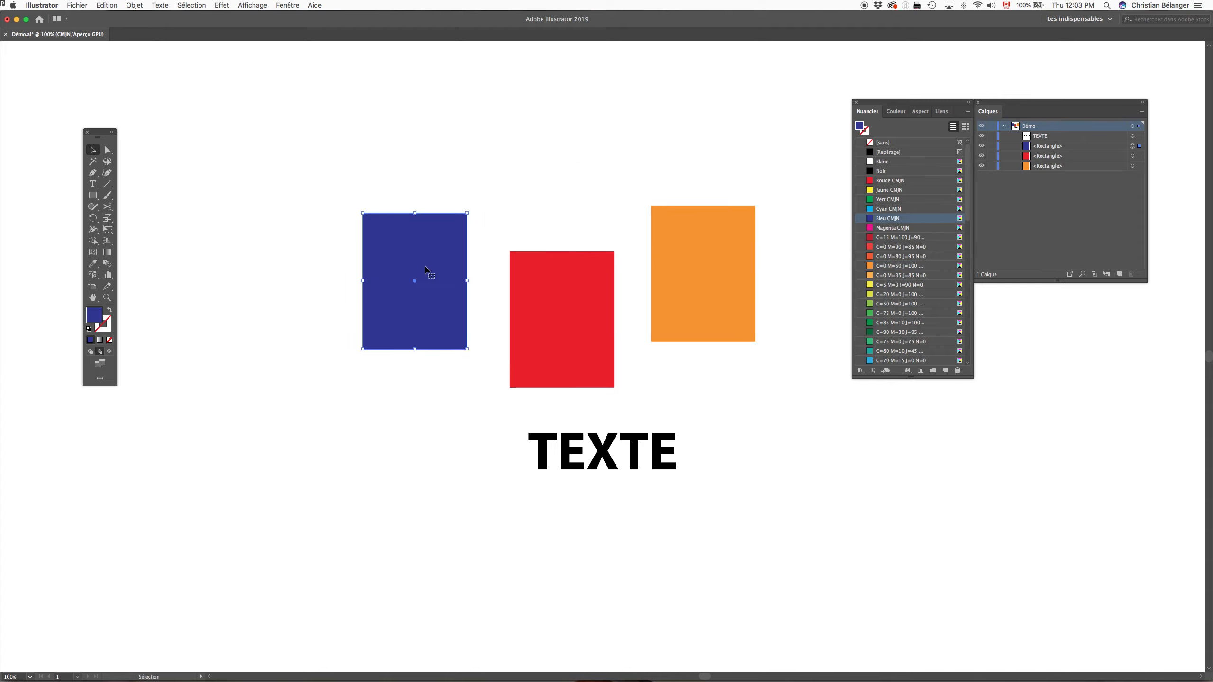
# - Switch the blue rectangle to Draw Inside mode and draw a dark red C=15 M=100 J=90 rectangle across its upper-left corner
pyautogui.click(110, 352)
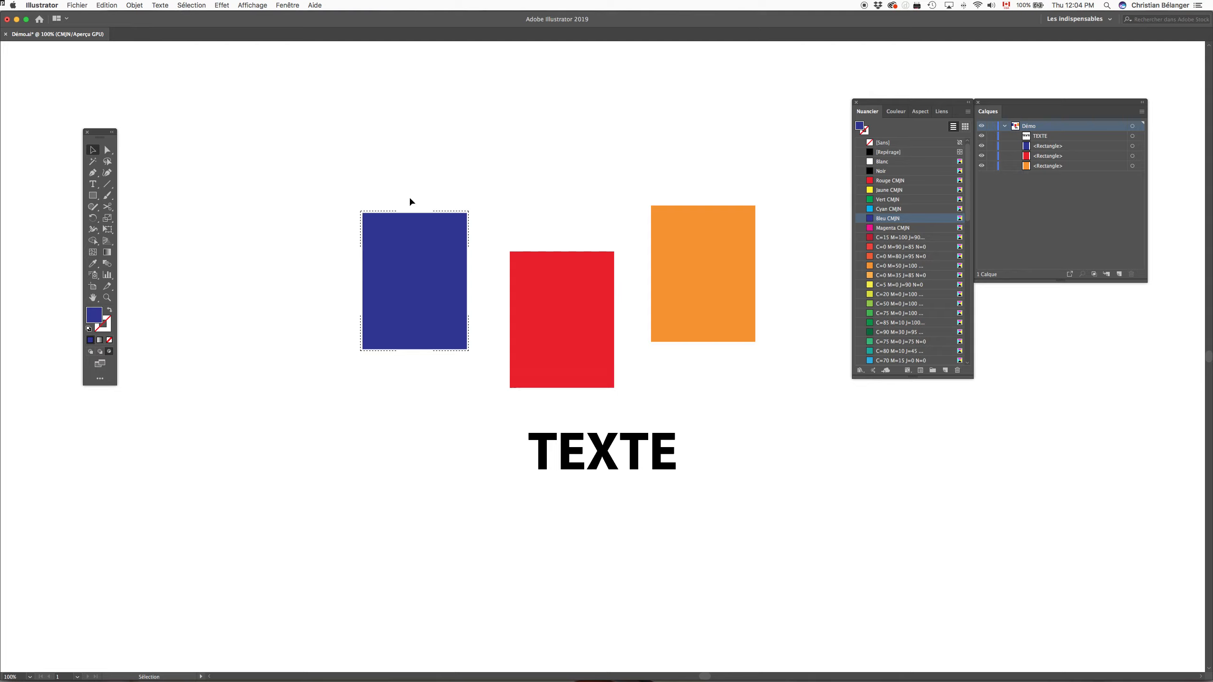
pyautogui.click(444, 261)
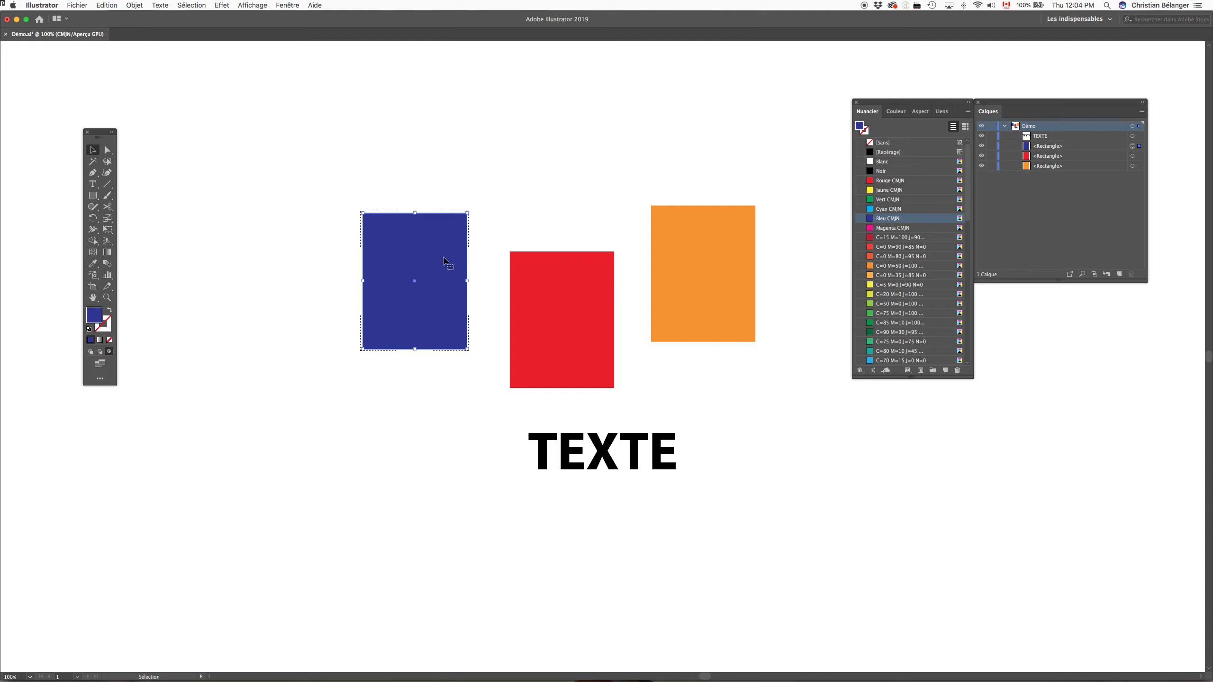
pyautogui.press('m')
pyautogui.press('super+shift+a')
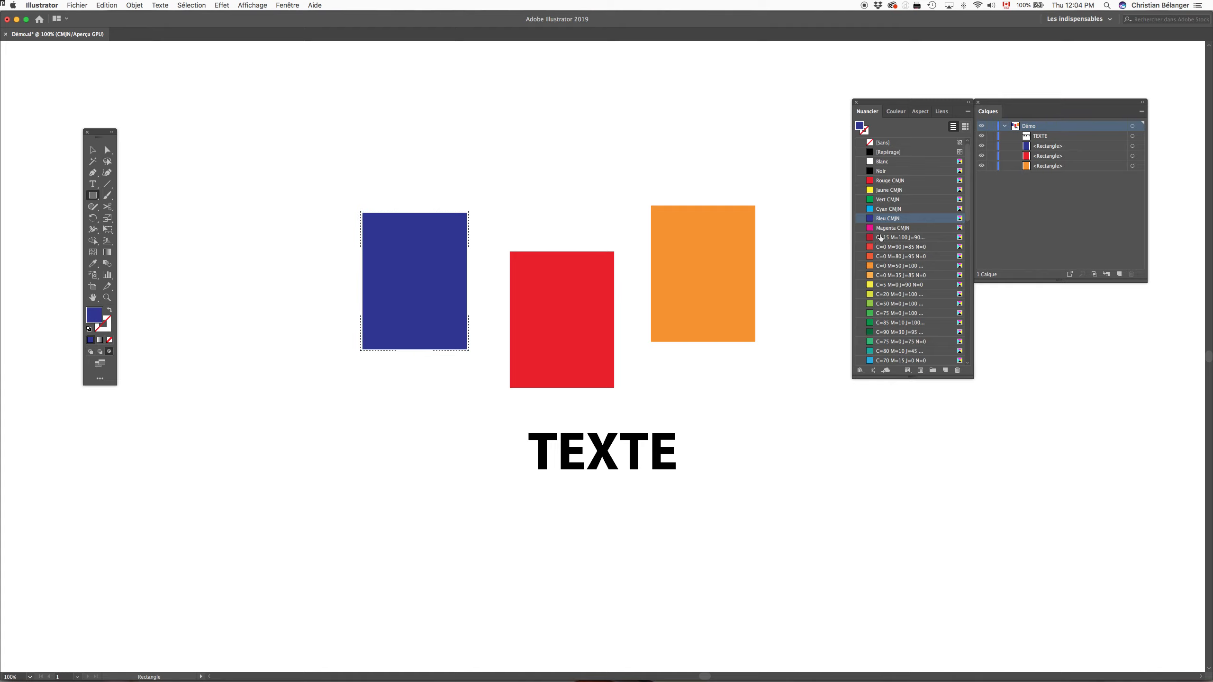
pyautogui.click(880, 237)
pyautogui.moveTo(311, 184); pyautogui.dragTo(423, 282)
pyautogui.press('super+shift+a')
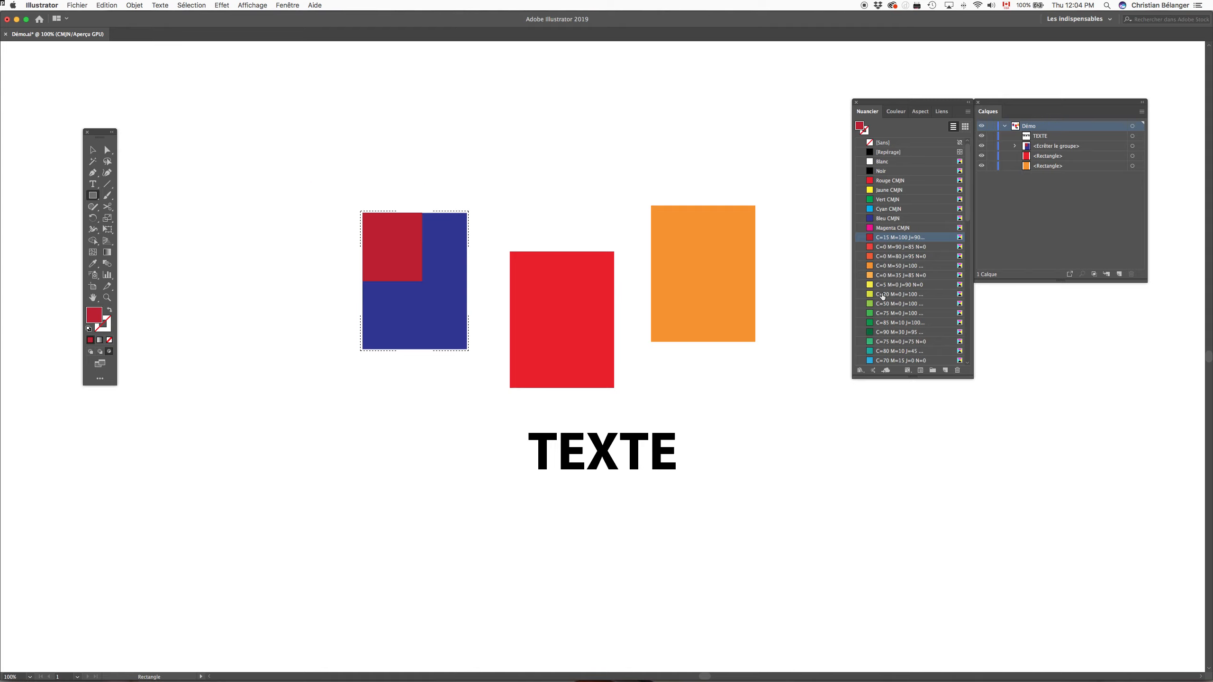
# - Draw another rectangle inside the blue one across its lower-right corner, filled with C=0 M=35 J=85 N=0
pyautogui.moveTo(421, 397); pyautogui.dragTo(484, 316)
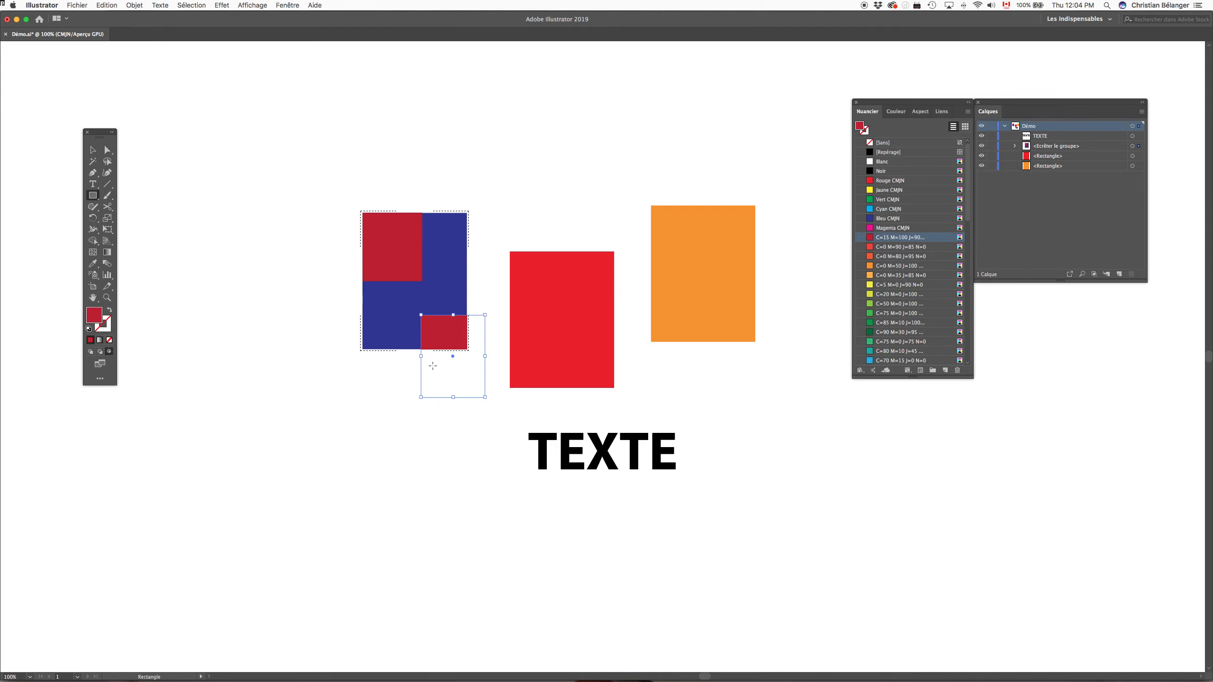
pyautogui.click(880, 276)
pyautogui.press('super+shift+a')
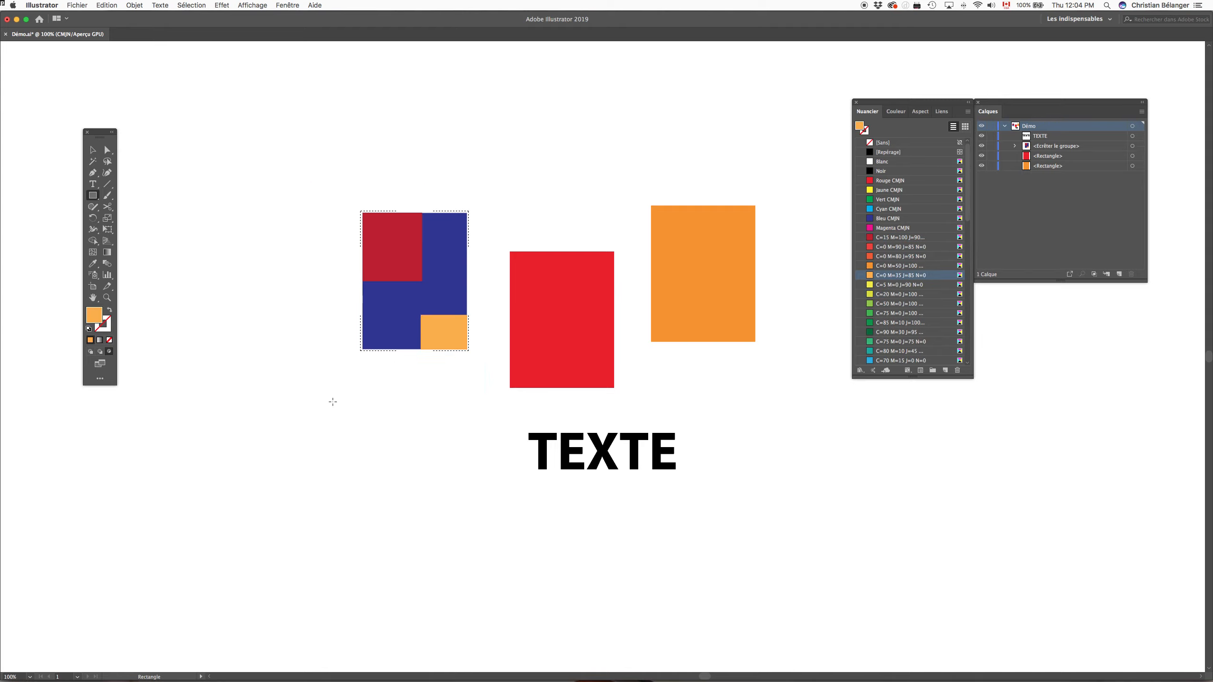
# - Examine the clipping group made from the blue rectangle and the objects nested inside it in the layer list
pyautogui.press('v')
pyautogui.click(468, 281)
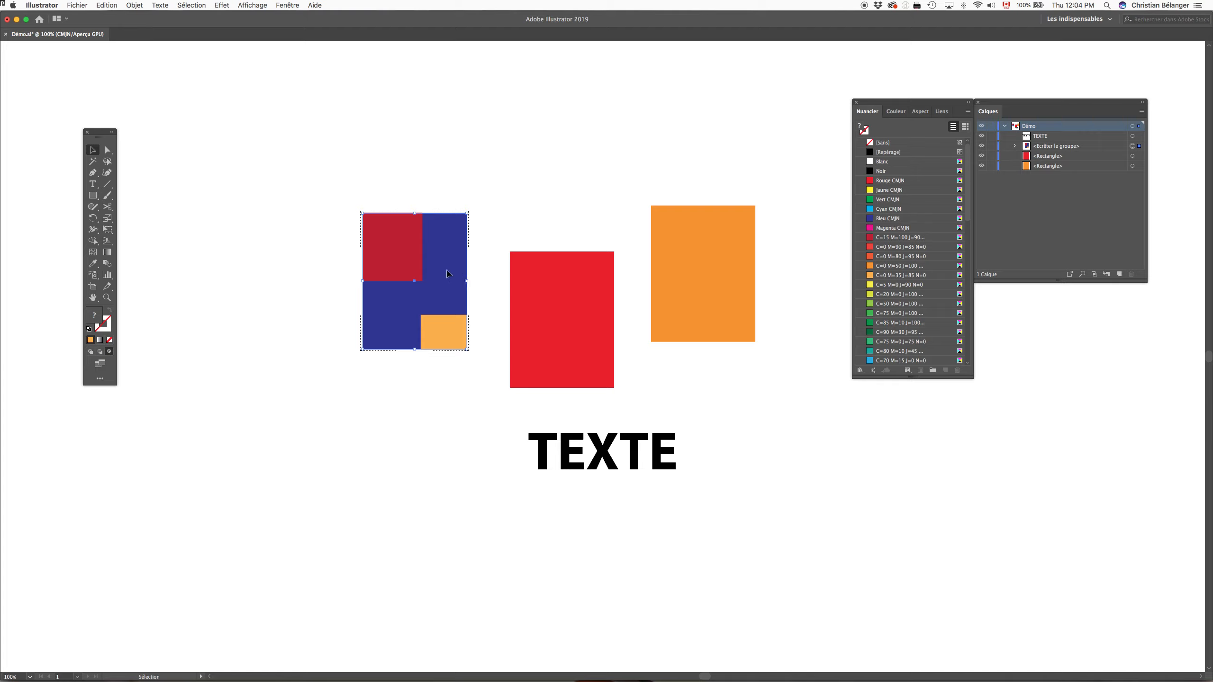
pyautogui.click(1014, 147)
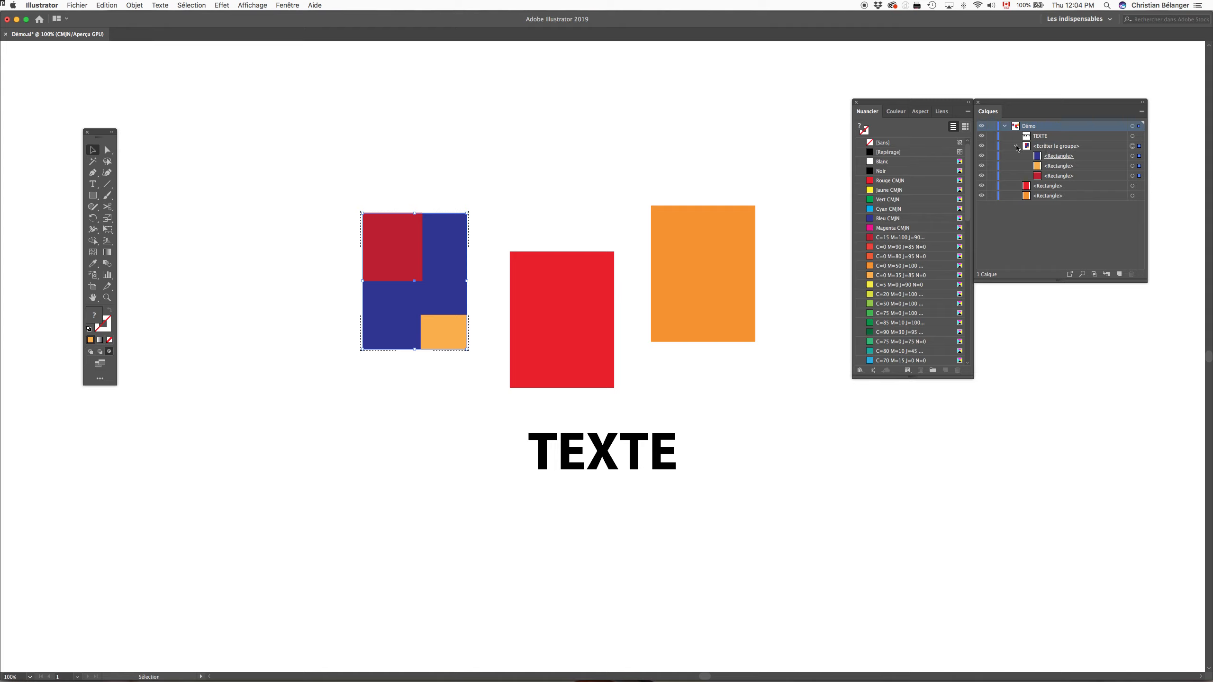
pyautogui.click(1015, 147)
pyautogui.click(1042, 147)
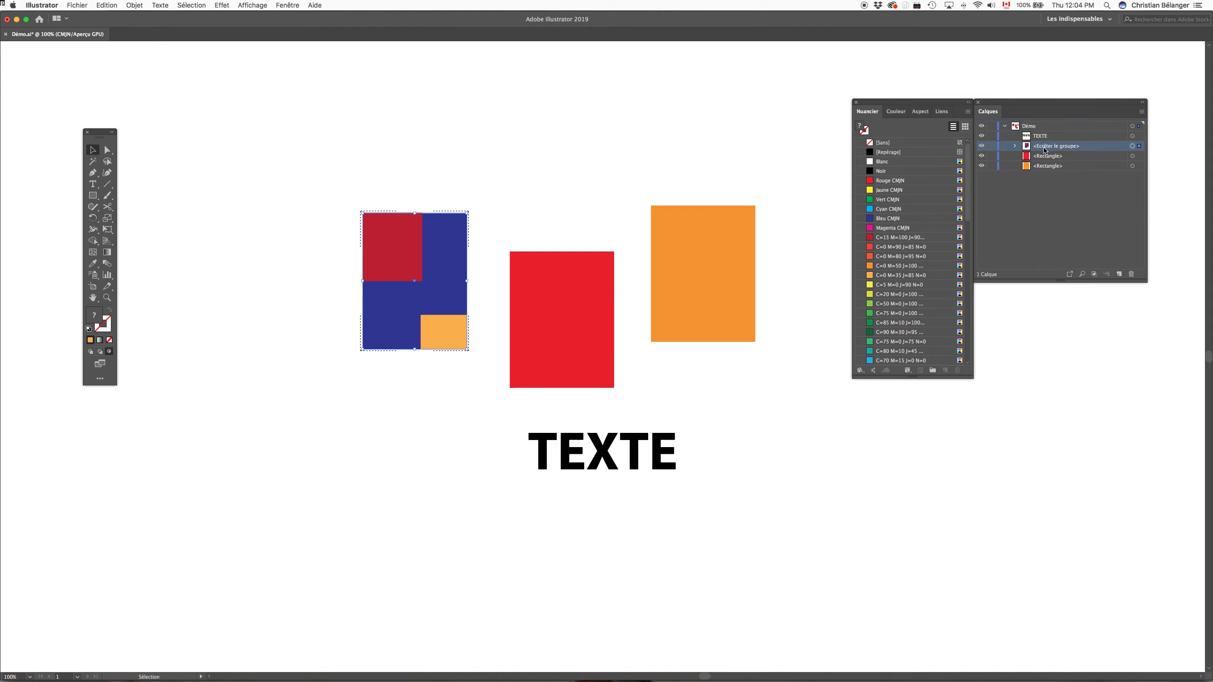
pyautogui.click(1015, 146)
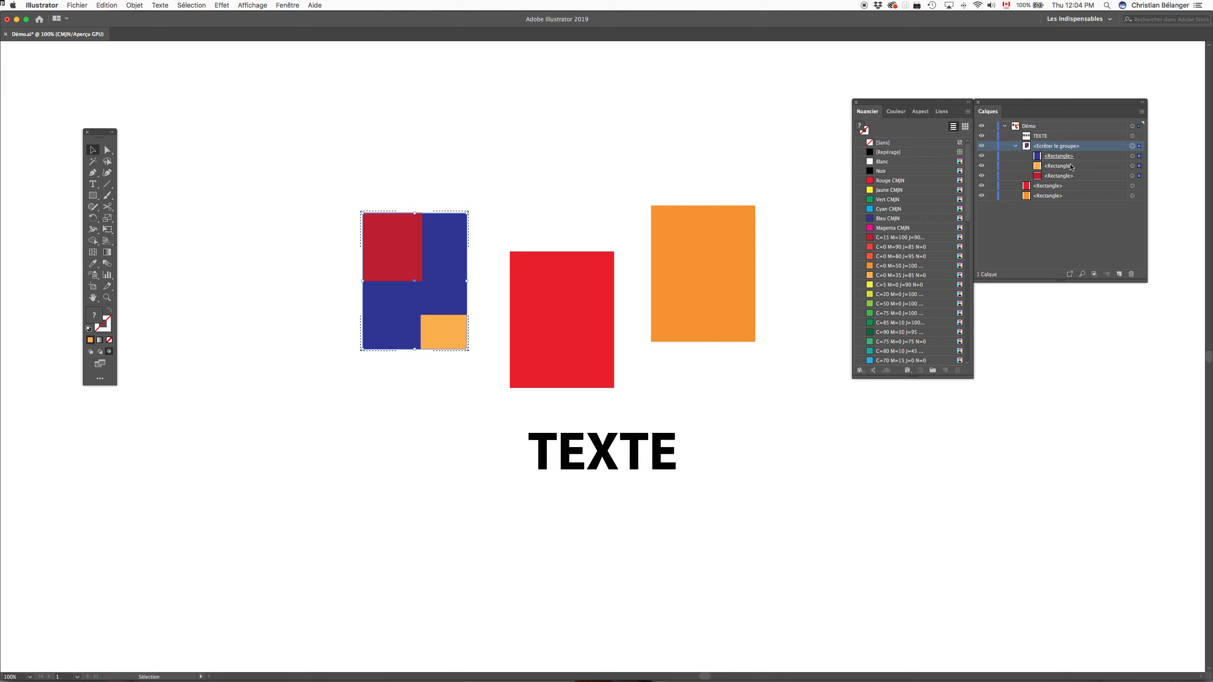
pyautogui.click(1086, 159)
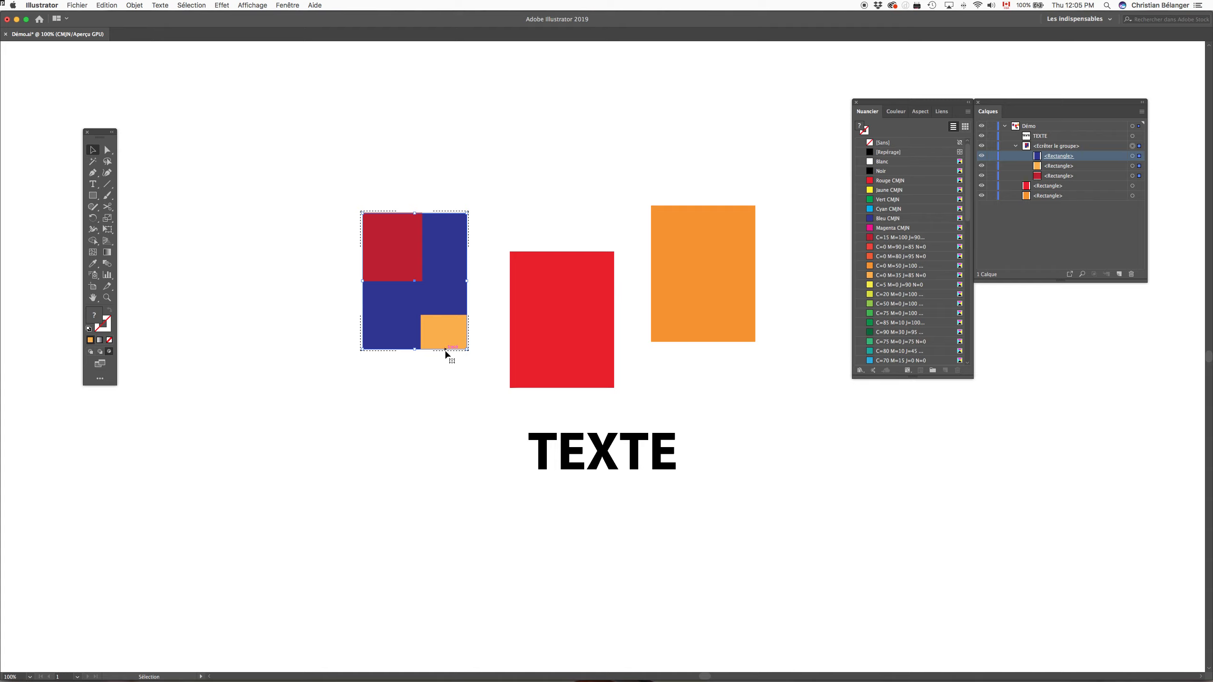
pyautogui.click(330, 357)
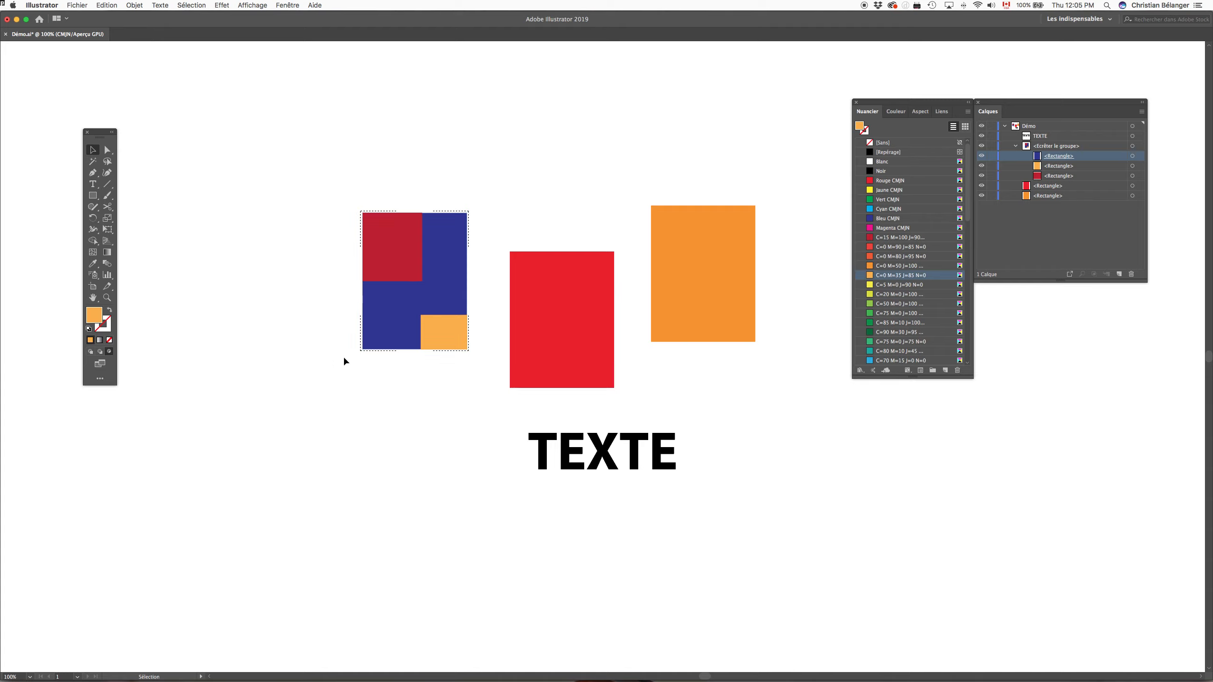
pyautogui.click(395, 351)
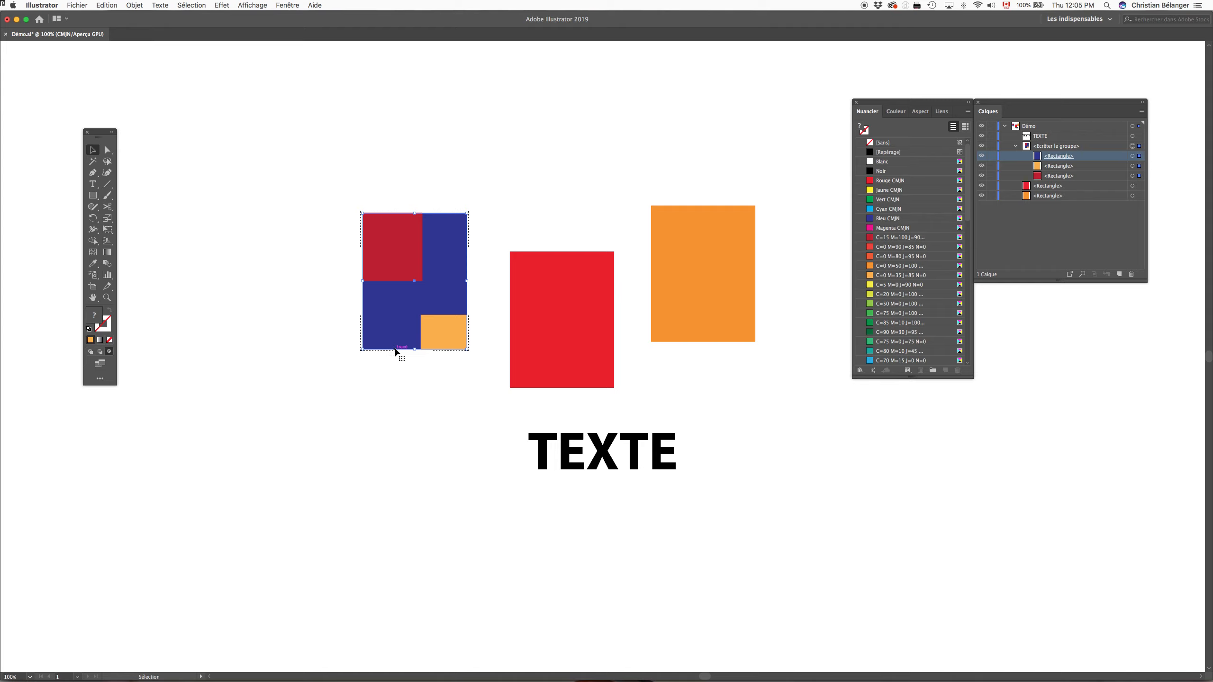
# - Return to Draw Normal mode and draw a rectangle below the clipping group, filled with green C=50 M=0 J=100
pyautogui.click(91, 352)
pyautogui.click(428, 385)
pyautogui.press('m')
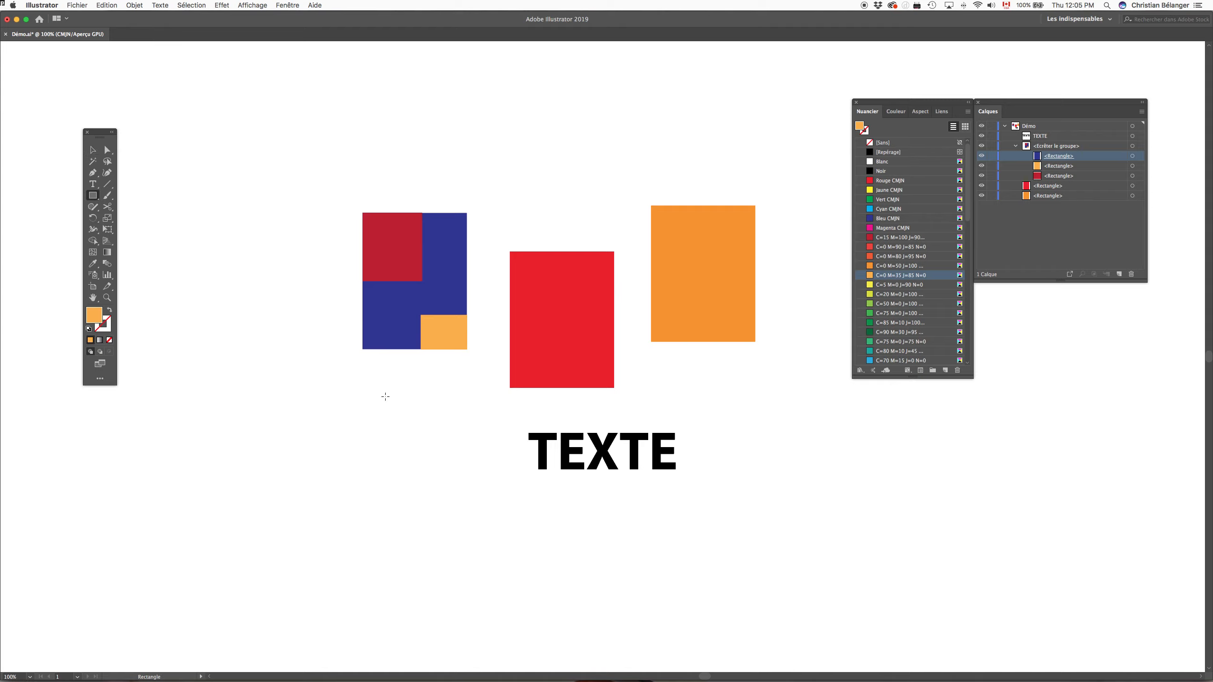
pyautogui.moveTo(347, 514); pyautogui.dragTo(467, 413)
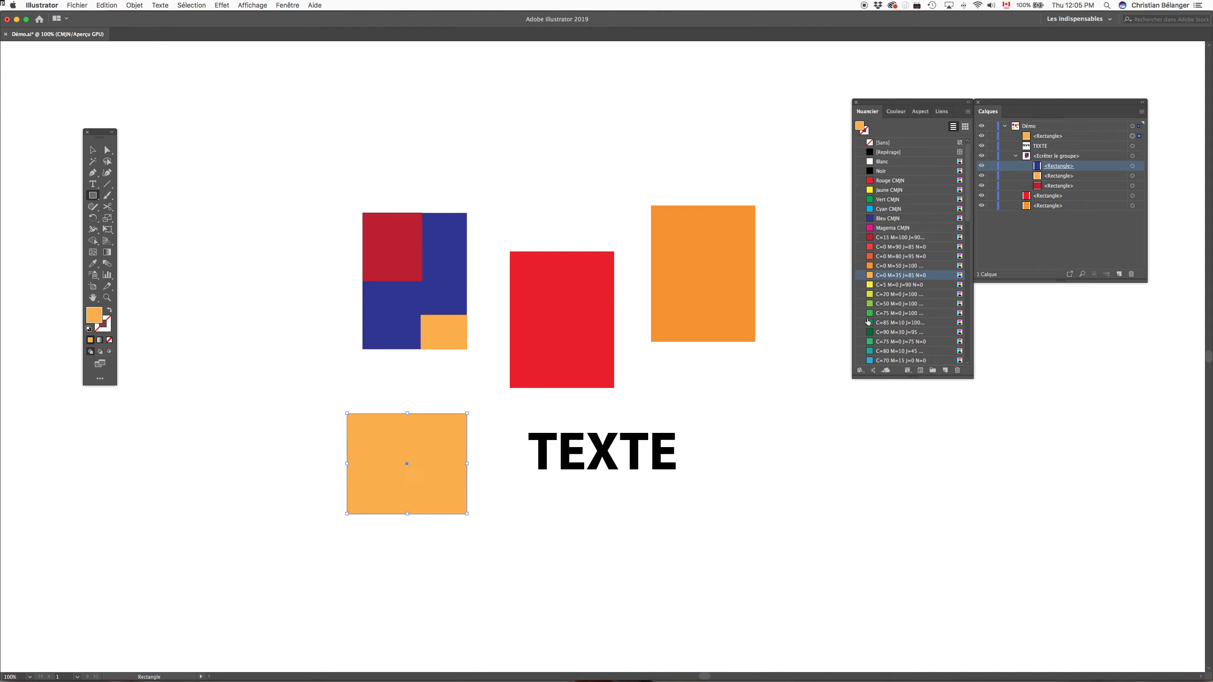
pyautogui.click(873, 303)
pyautogui.press('super+shift+a')
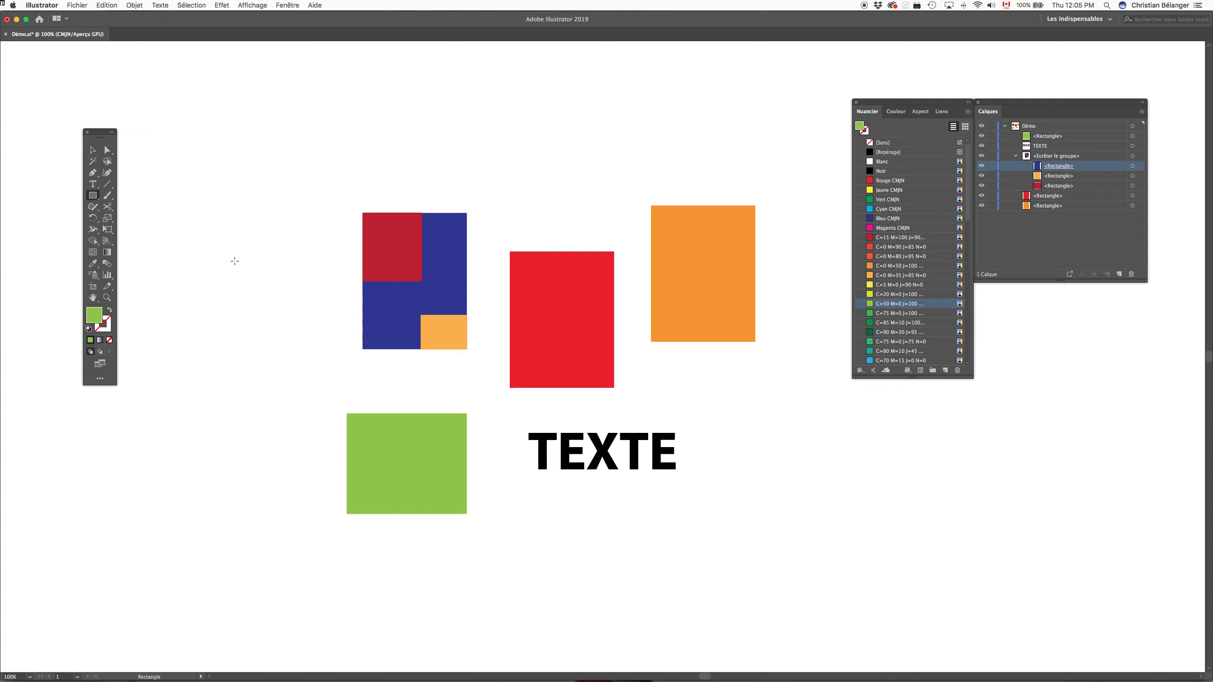
# - Draw a second rectangle in the same green, placed to the left of the clipping group
pyautogui.moveTo(234, 261); pyautogui.dragTo(327, 378)
pyautogui.press('super+shift+a')
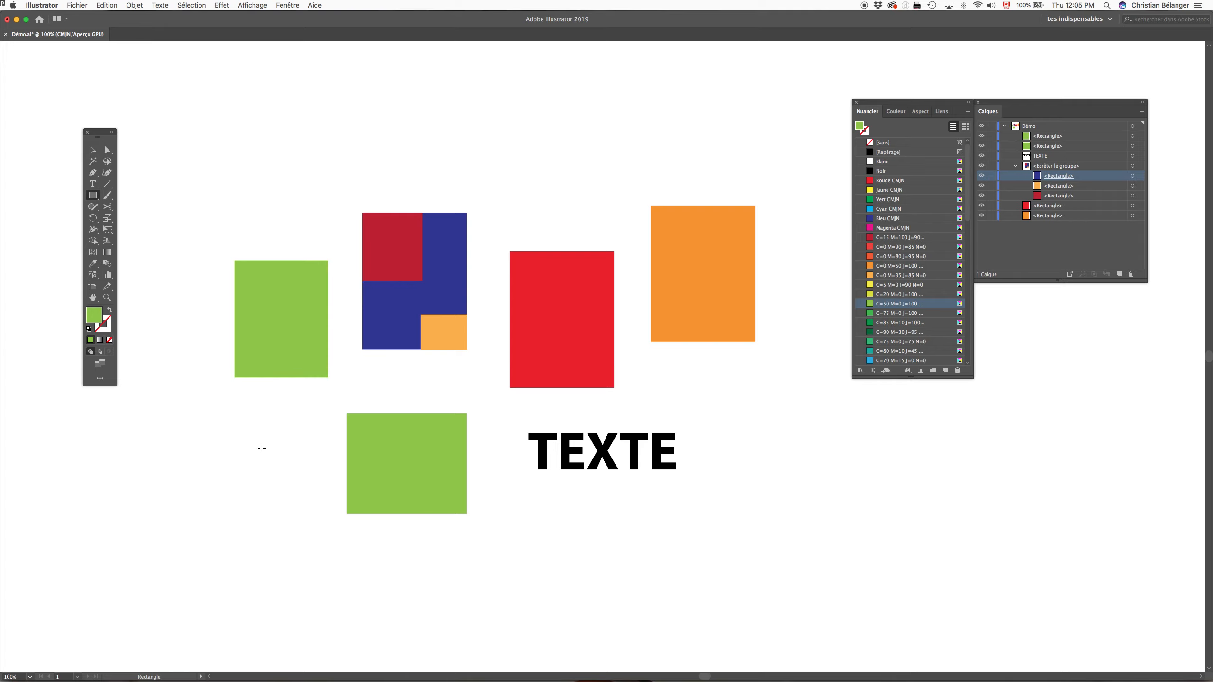
pyautogui.press('v')
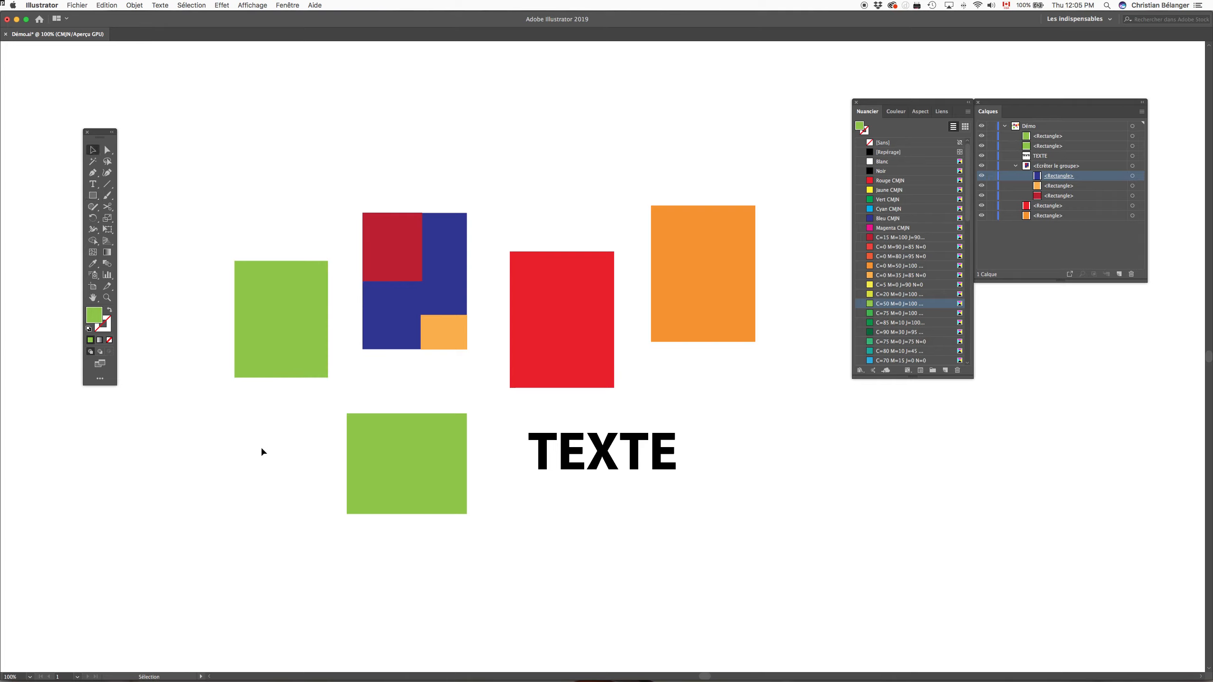